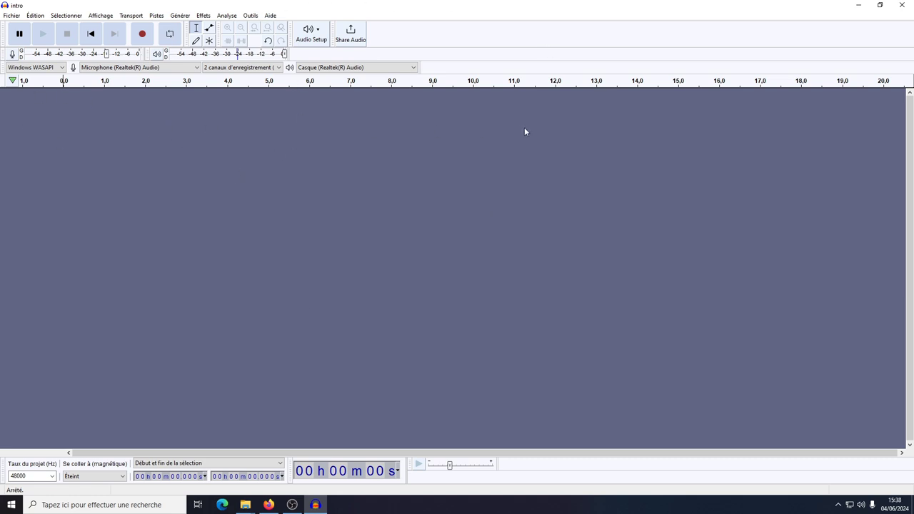
- Import the audio file intro.mp3 from the Audacity folder into the project
left_click(18, 18)
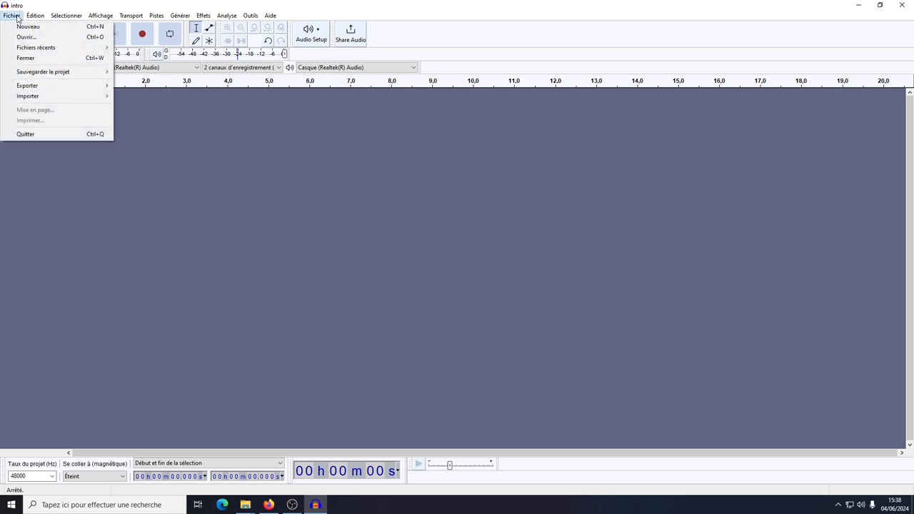
mouse_move(40, 97)
left_click(144, 97)
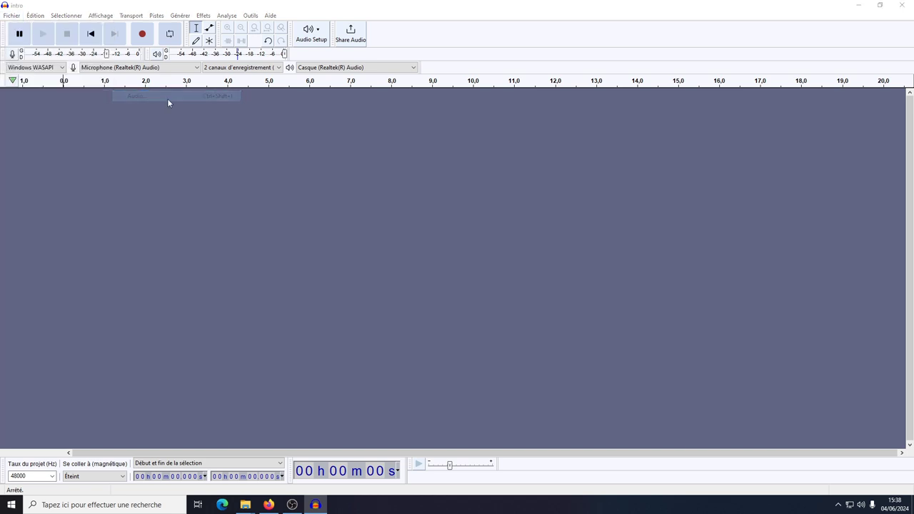
left_click(76, 168)
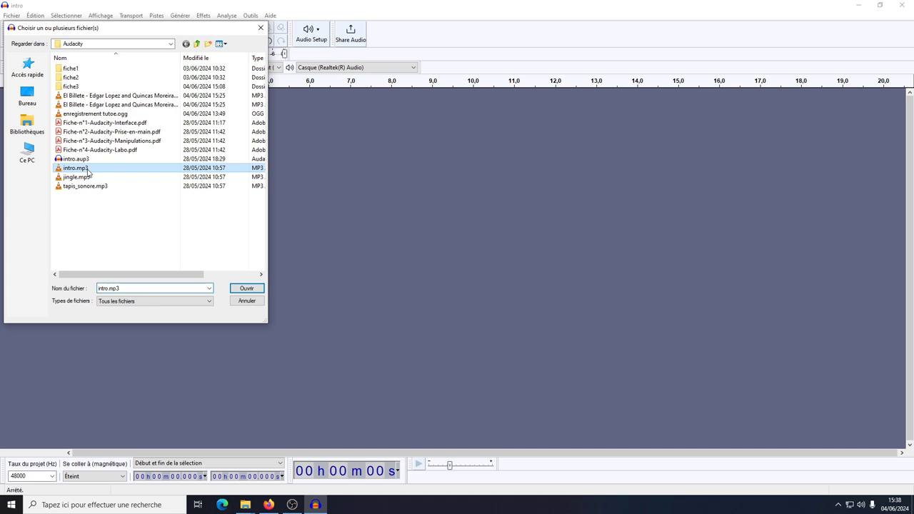
left_click(246, 288)
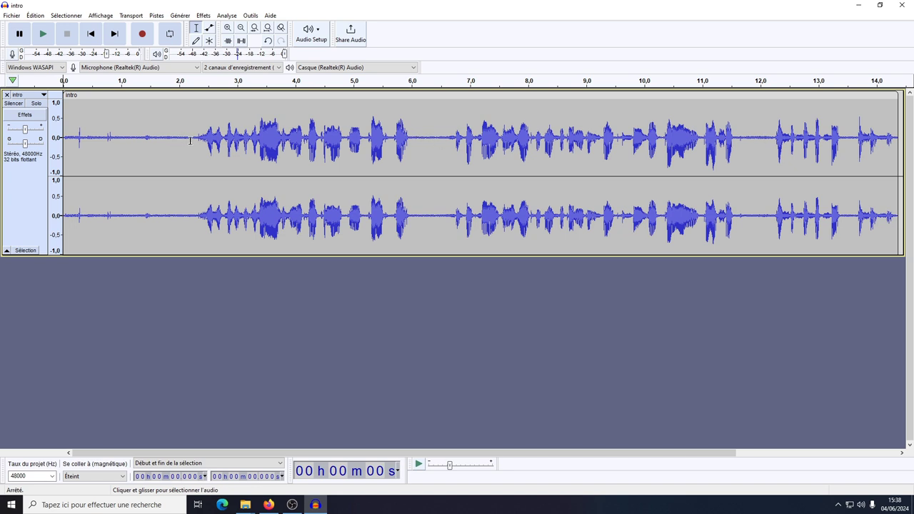
- Capture a noise profile for Noise Reduction from the speech-free passage between about 1.6 and 2.2 seconds, after listening to it
left_click_drag(192, 142, 158, 143)
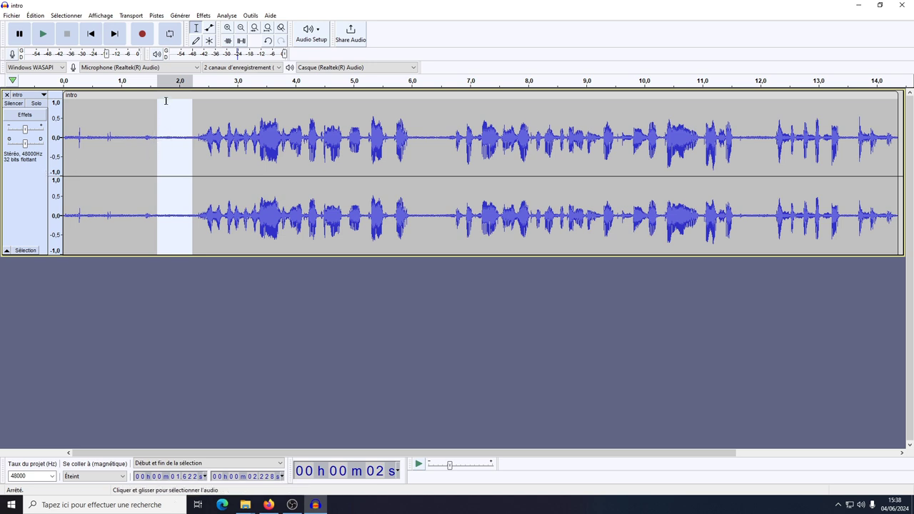
left_click(44, 35)
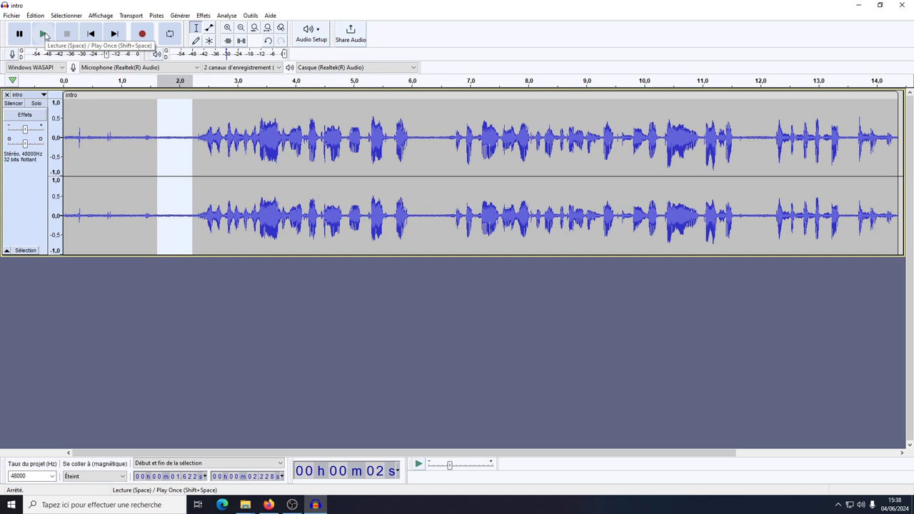
left_click(205, 16)
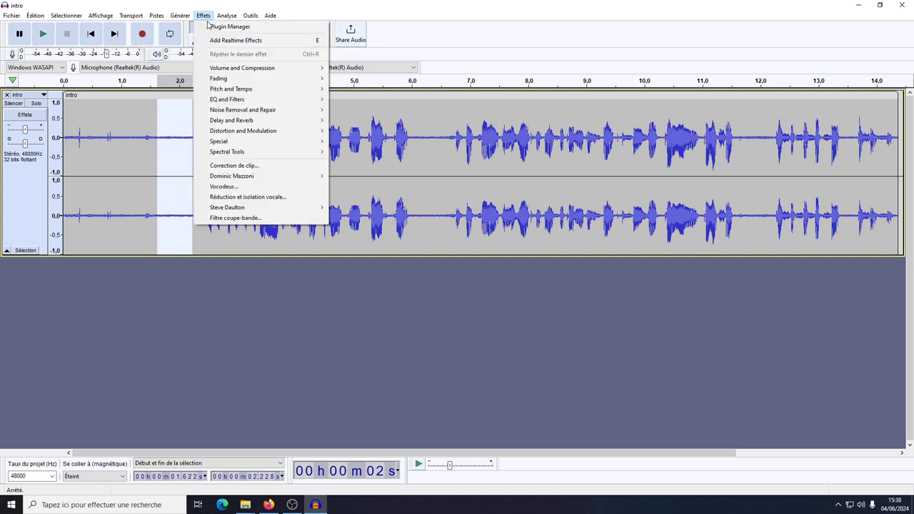
mouse_move(253, 113)
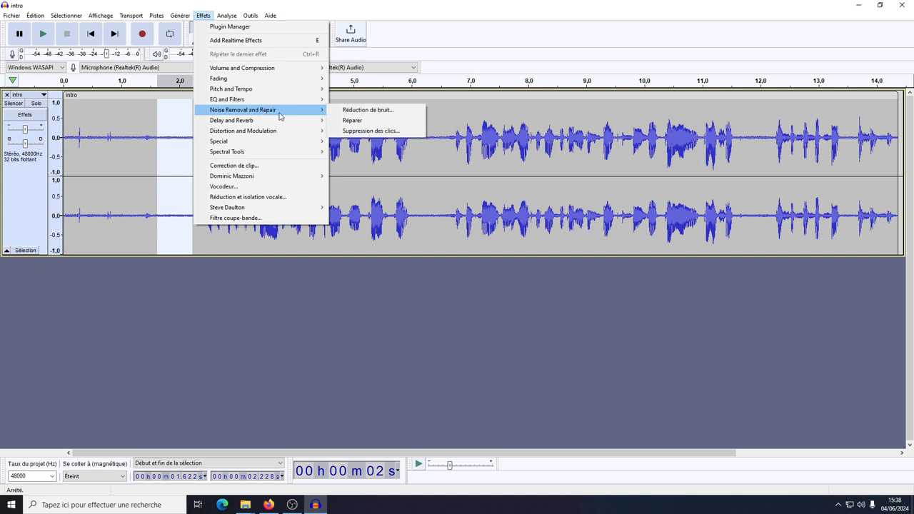
left_click(366, 110)
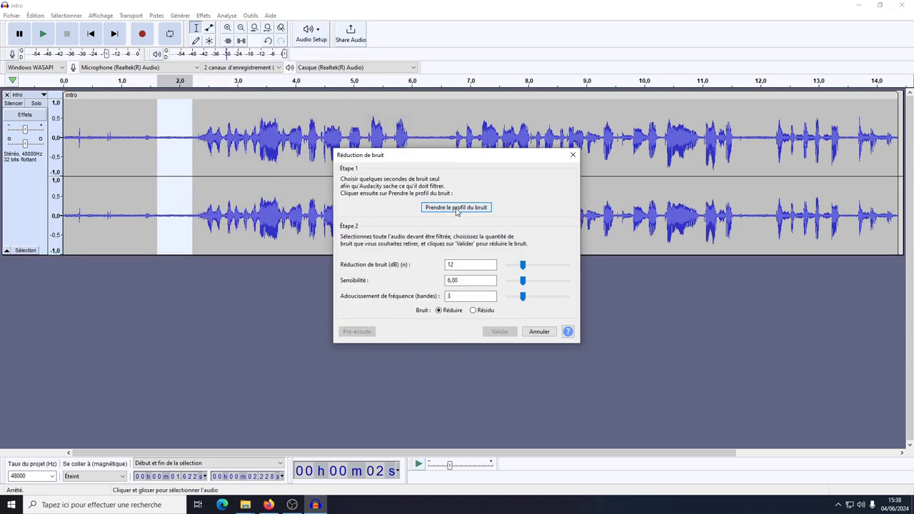
left_click(462, 208)
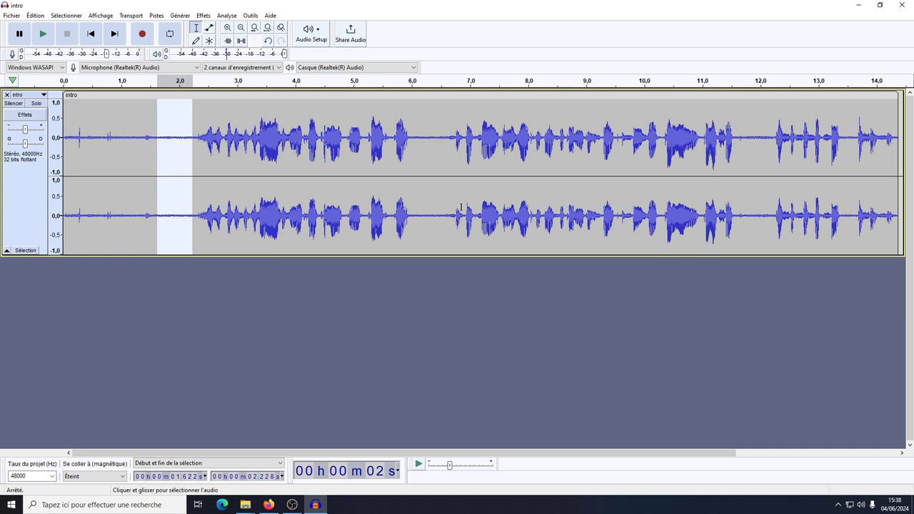
- Apply Noise Reduction to the whole intro track with 12 dB reduction, sensitivity 6 and frequency smoothing of 3 bands
left_click(44, 35)
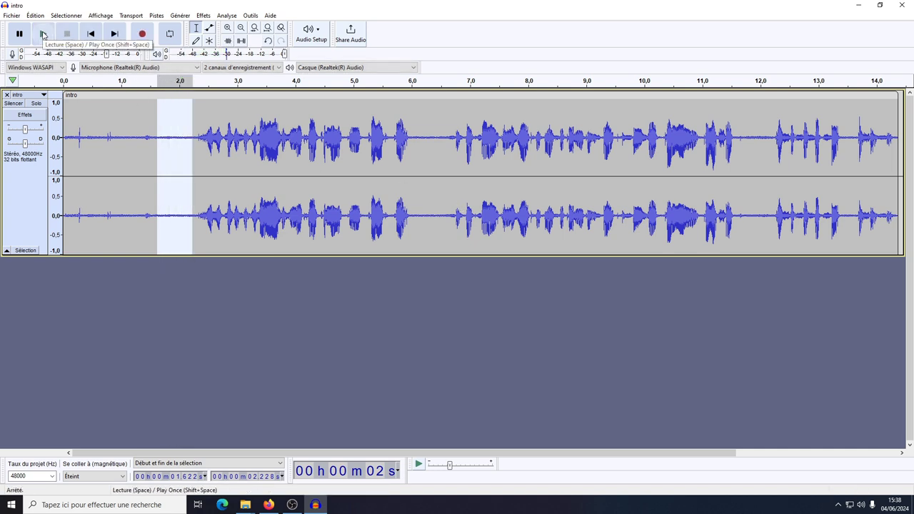
left_click(27, 191)
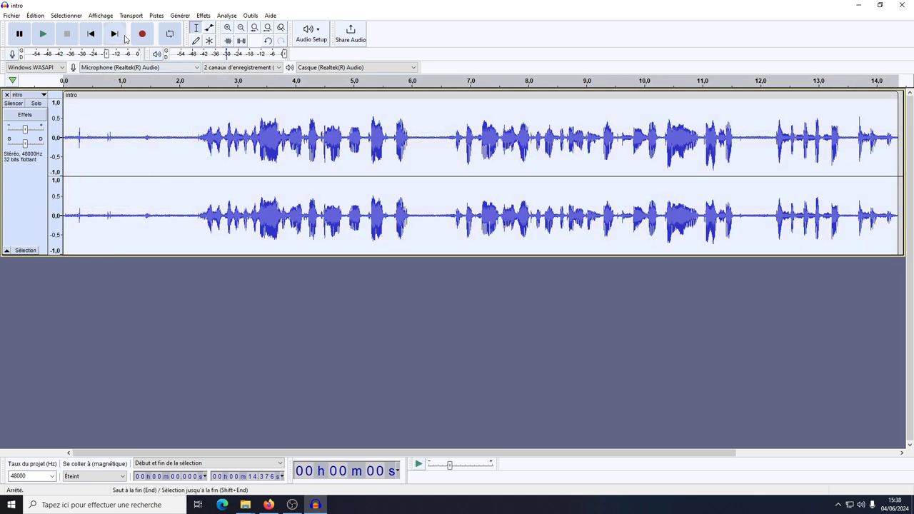
left_click(204, 16)
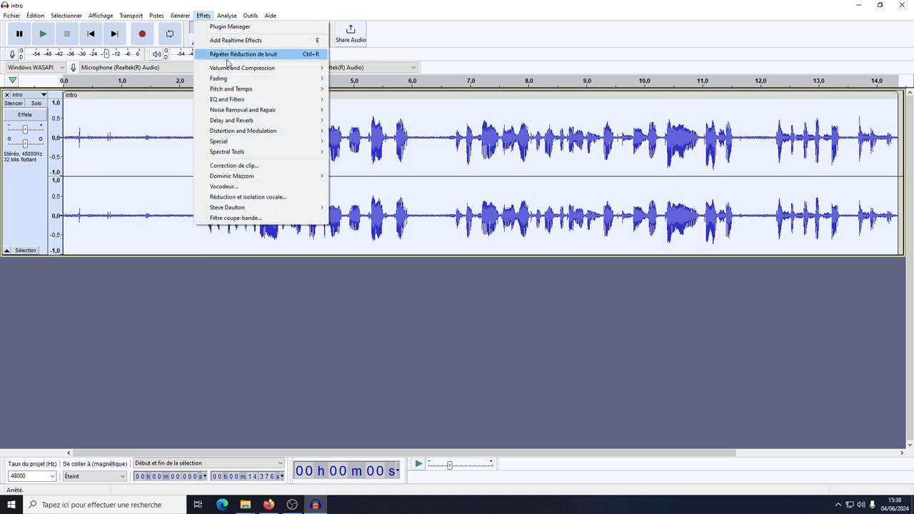
mouse_move(241, 113)
left_click(345, 111)
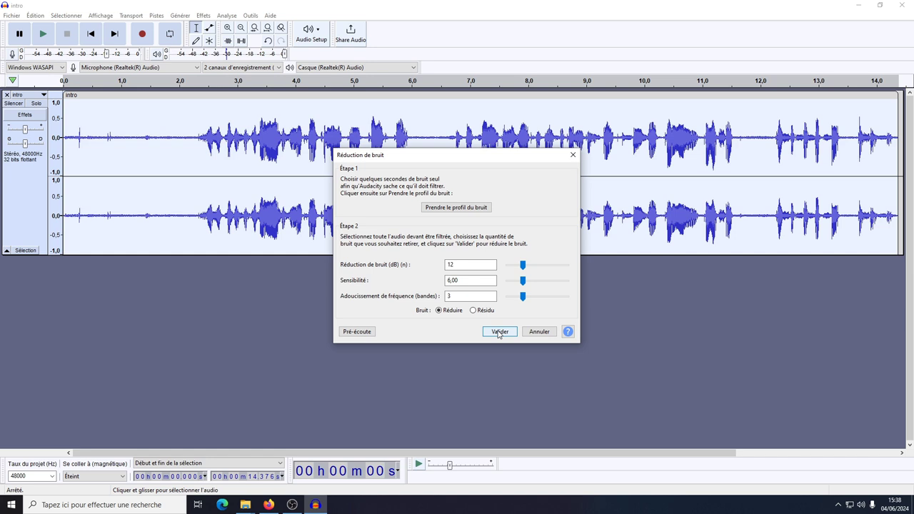
left_click(499, 332)
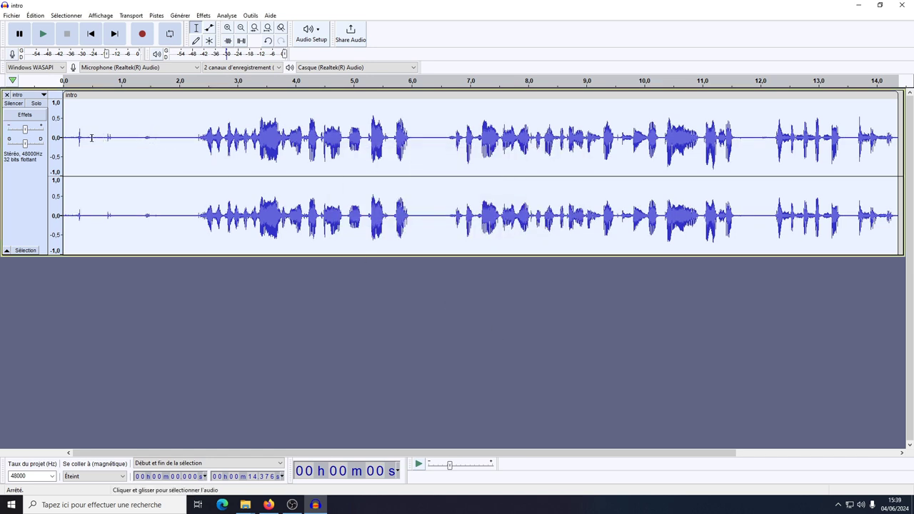
- Take a new noise profile from the already cleaned passage between about 1.65 and 2.19 seconds
left_click_drag(191, 137, 158, 137)
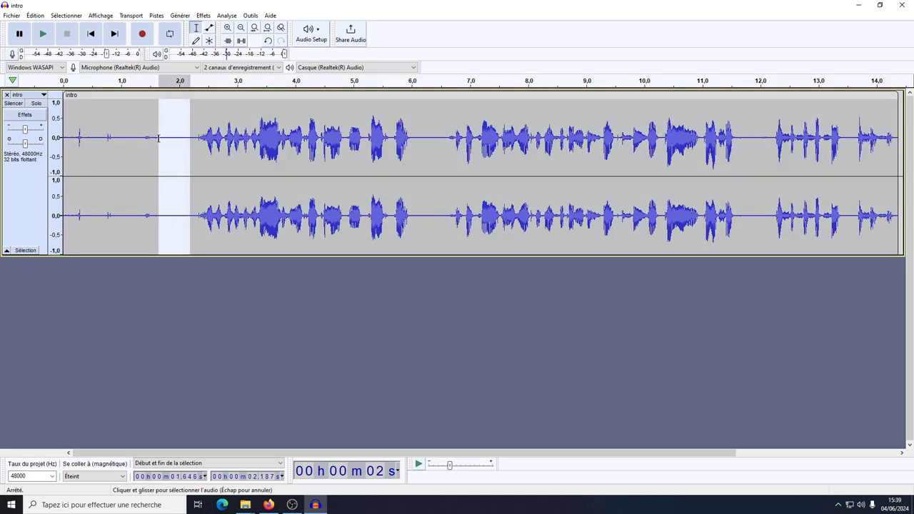
left_click(181, 15)
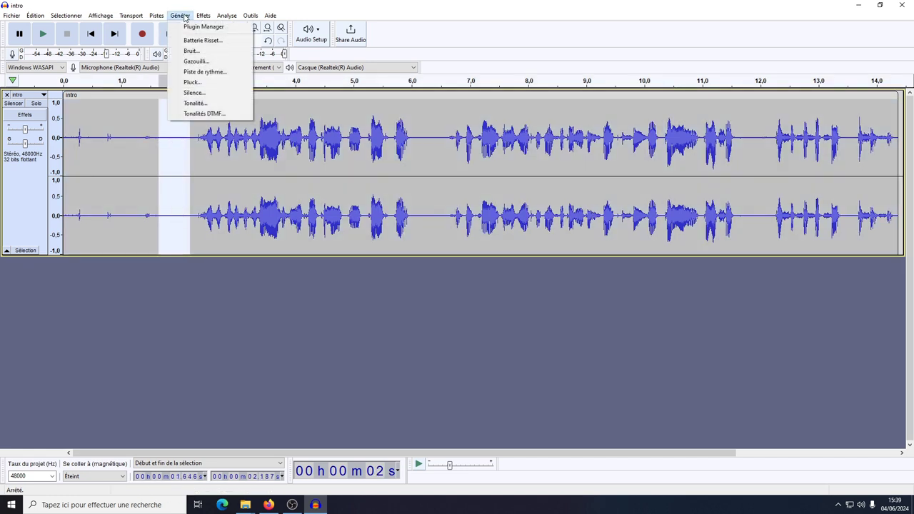
left_click(204, 15)
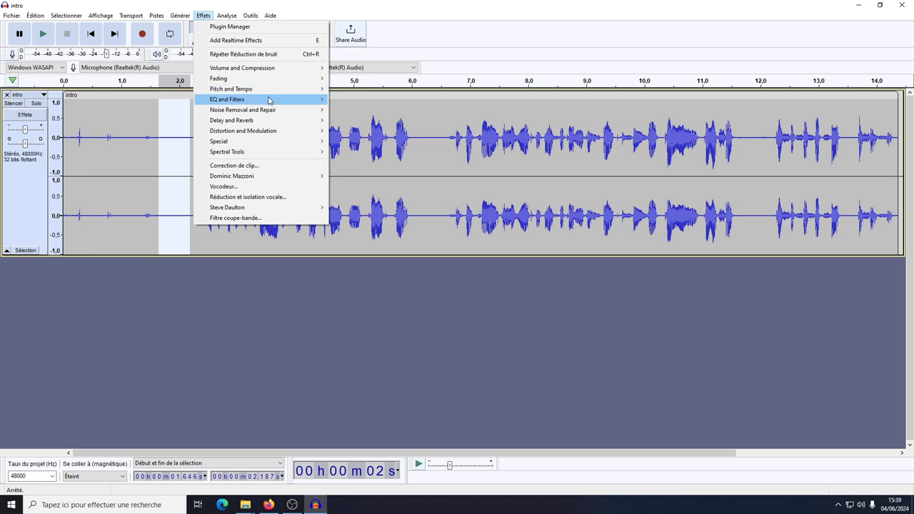
mouse_move(283, 113)
left_click(368, 109)
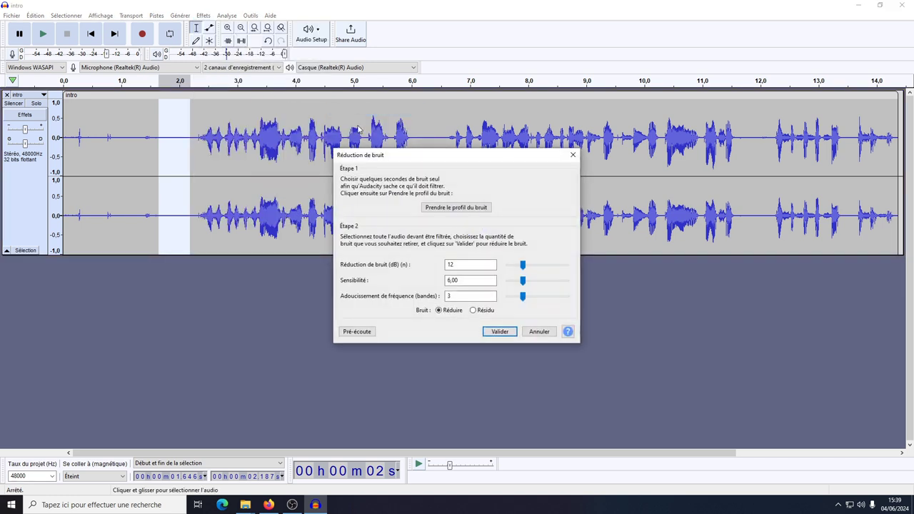
left_click(451, 210)
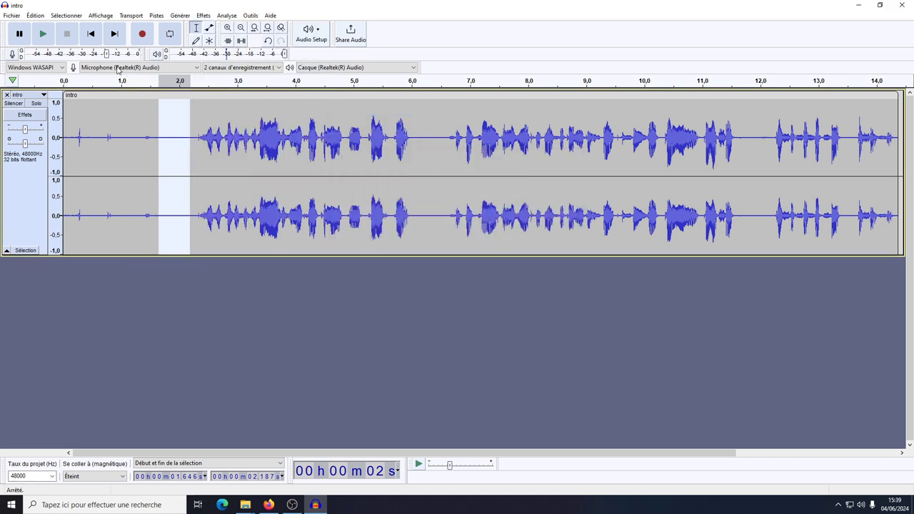
- Run Noise Reduction a second time on the entire track, keeping 12 dB, sensitivity 6 and 3 smoothing bands
key("ctrl+a")
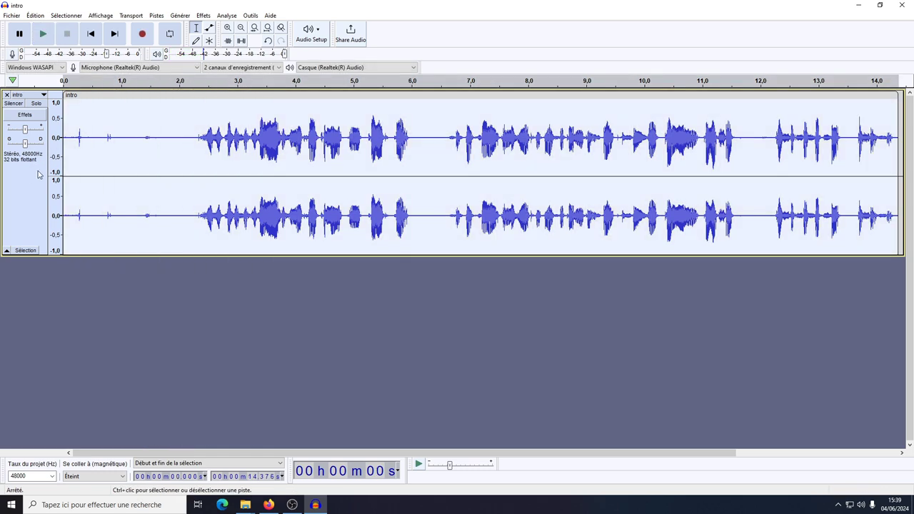
left_click(203, 15)
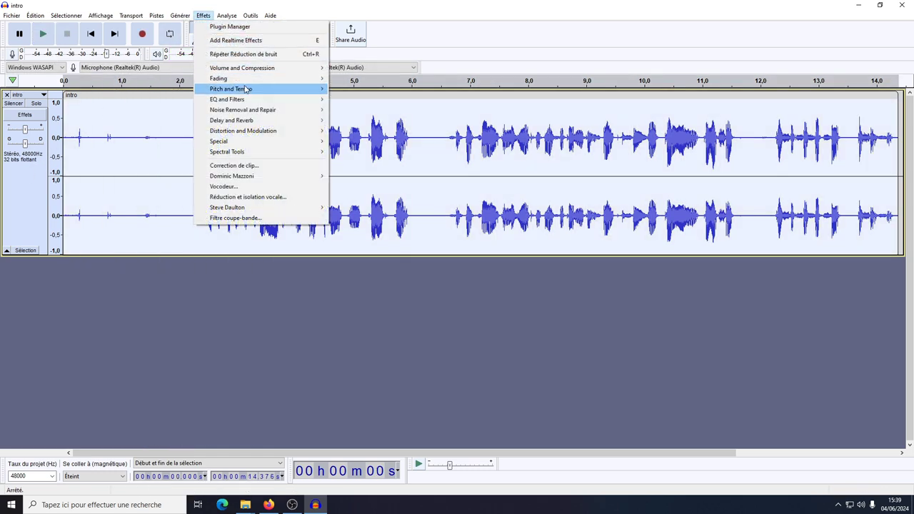
mouse_move(272, 113)
left_click(343, 110)
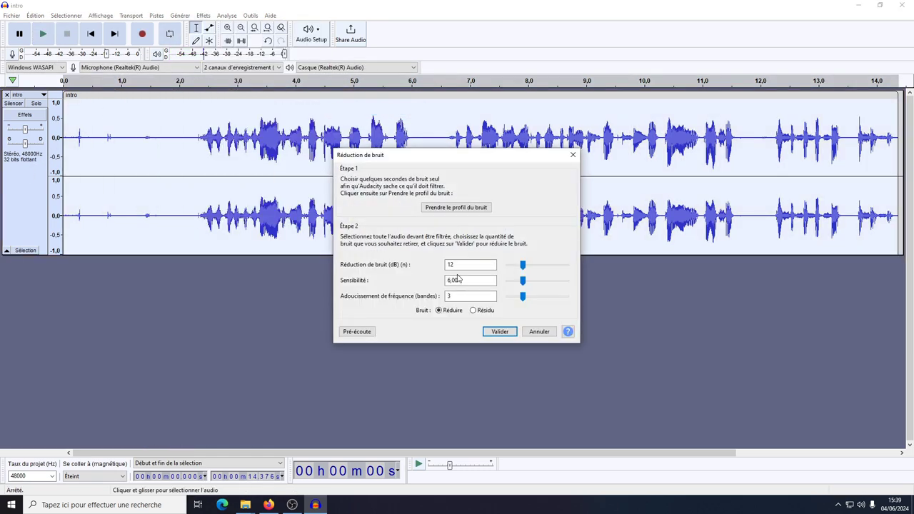
left_click(502, 331)
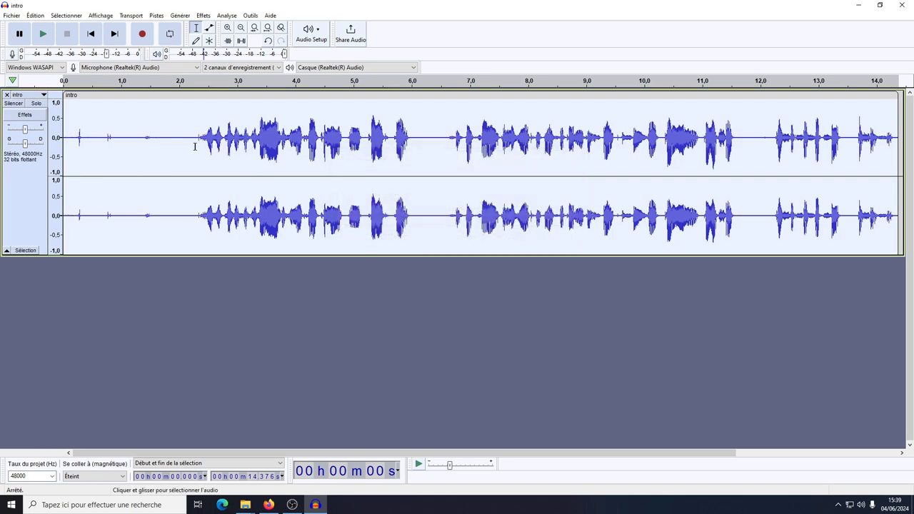
- Listen to the cleaned track from about 1.9 seconds and stop the playback
left_click(174, 137)
left_click(42, 33)
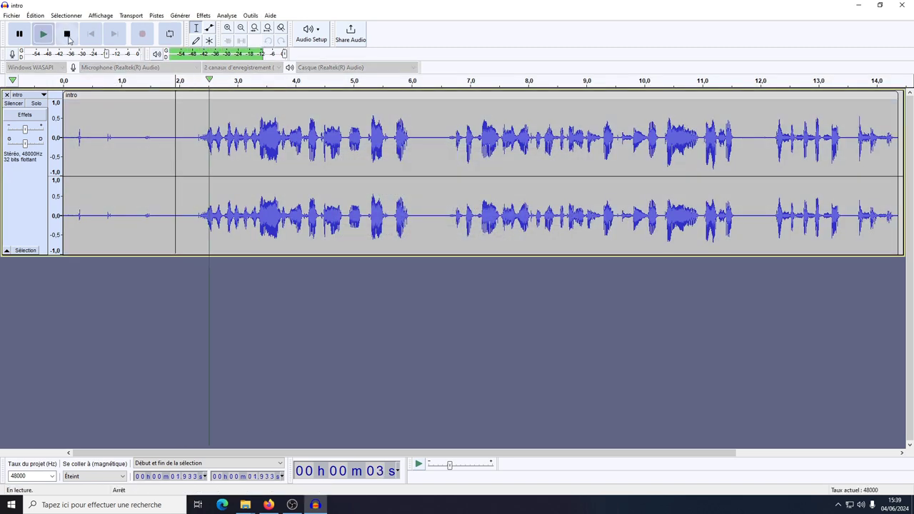
left_click(67, 35)
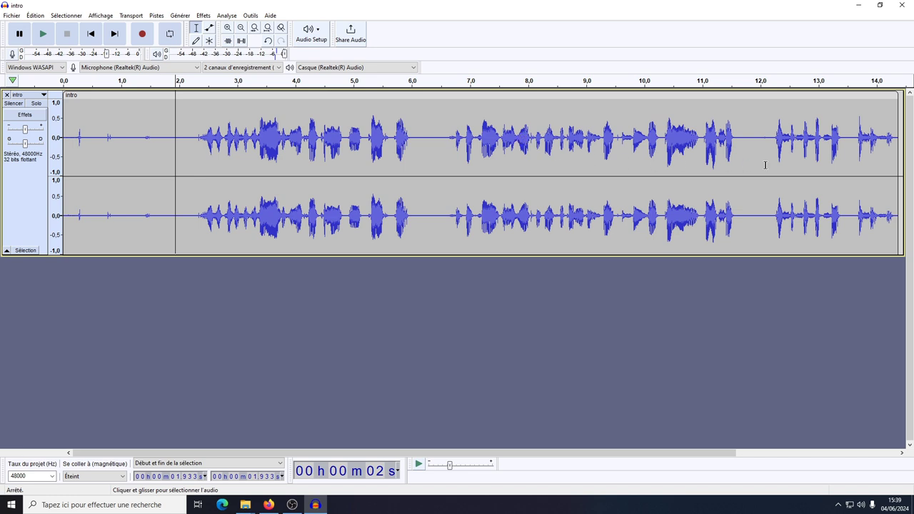
- Try to amplify the last words between about 13.65 and 14.31 seconds by 4.153 dB, previewing the effect before applying it
left_click_drag(615, 453, 761, 453)
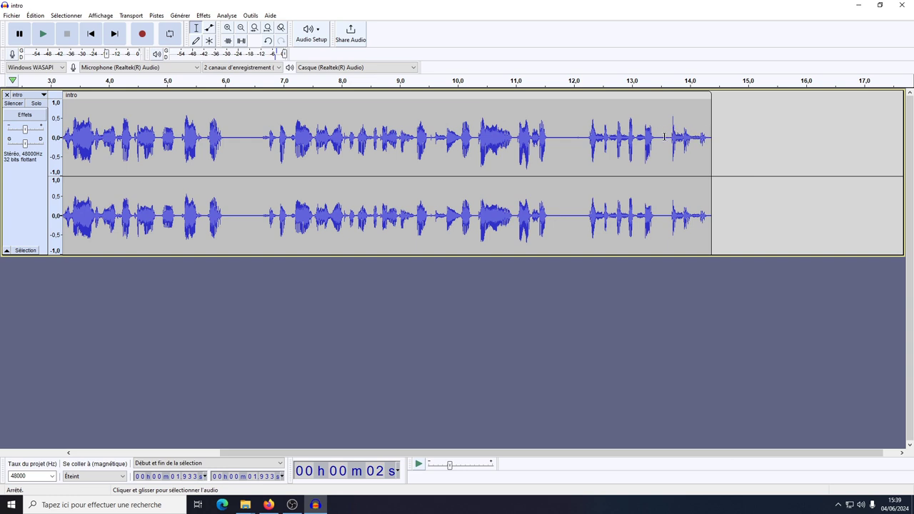
left_click_drag(670, 137, 708, 142)
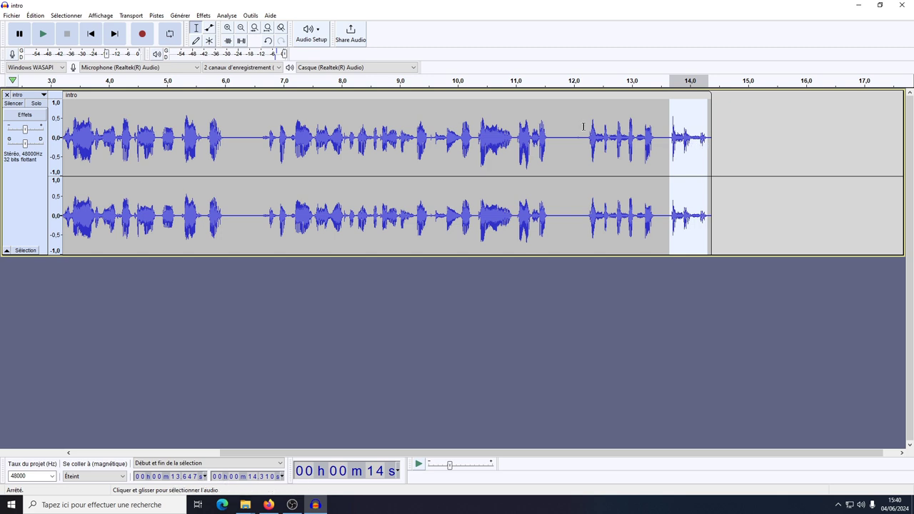
left_click(204, 15)
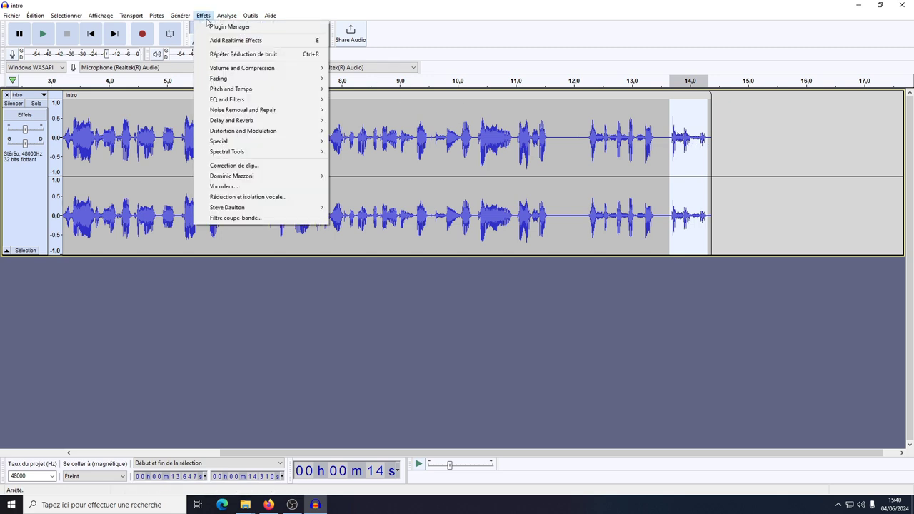
mouse_move(253, 69)
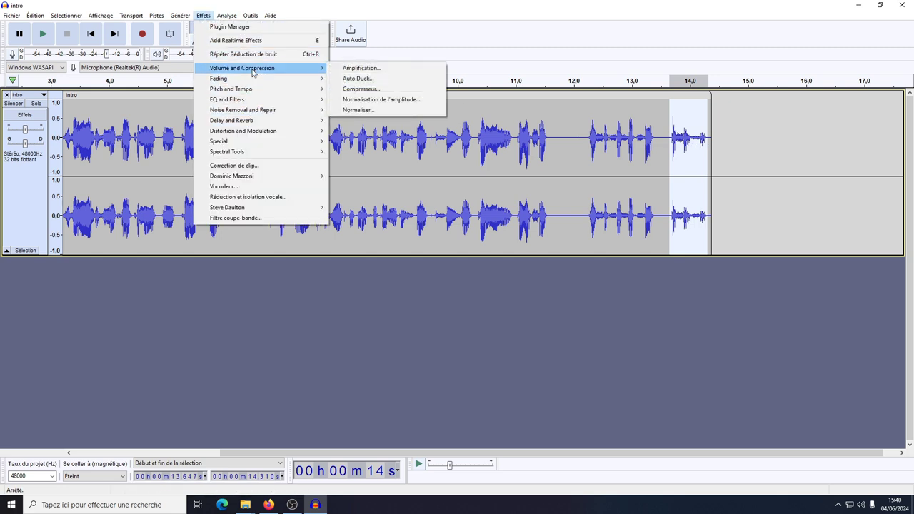
left_click(353, 69)
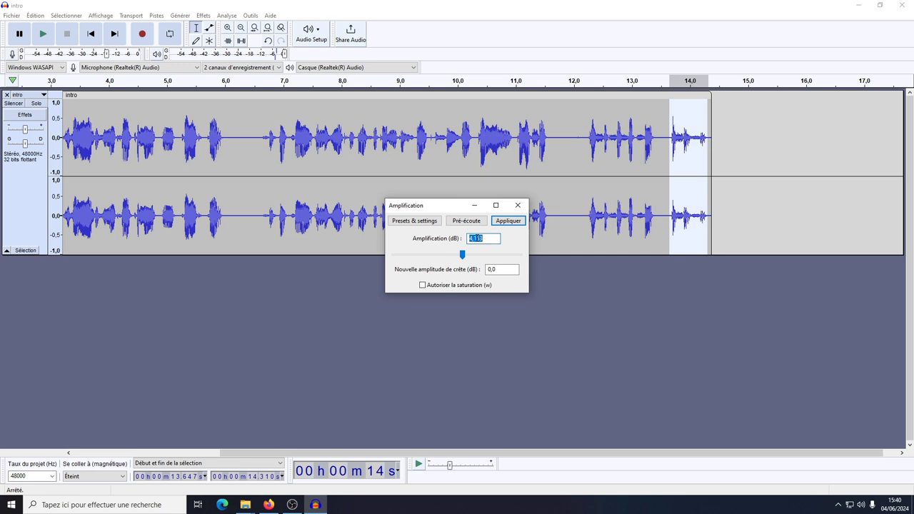
left_click(464, 220)
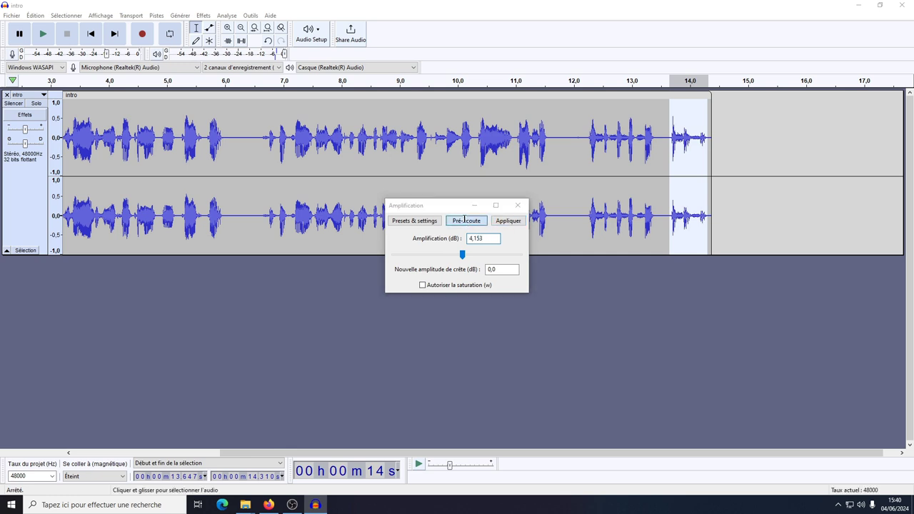
left_click(510, 221)
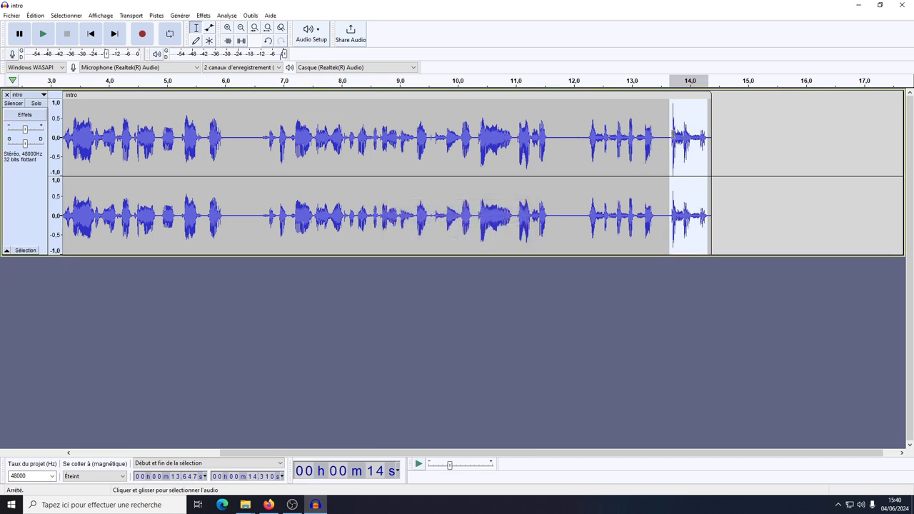
- Undo the amplification of the passage at the end of the track
left_click(40, 17)
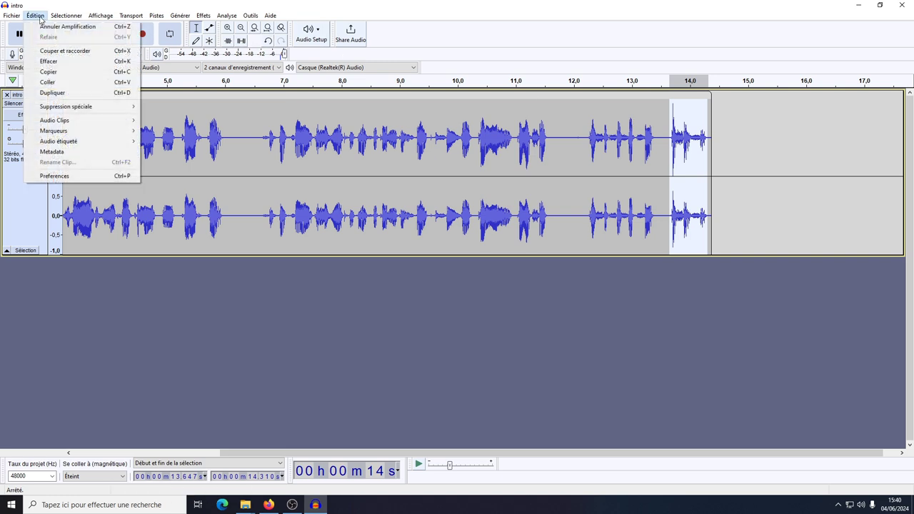
left_click(74, 31)
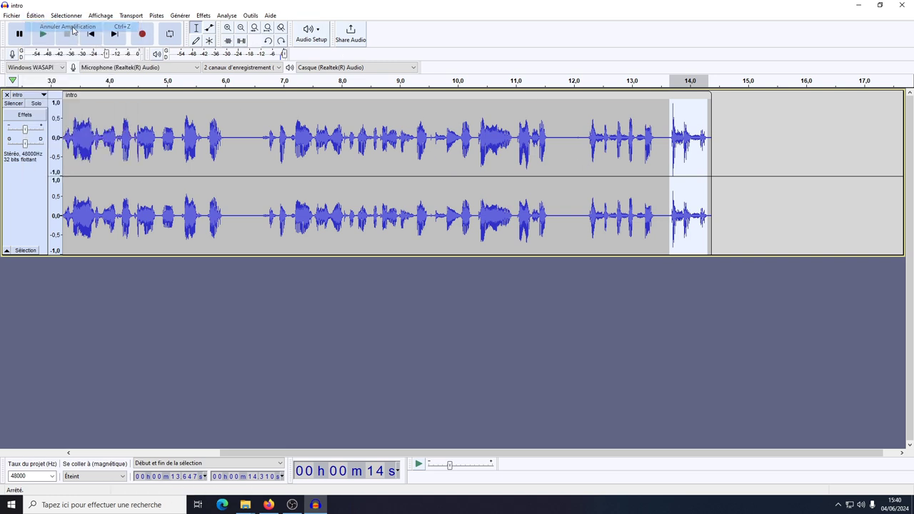
- Normalize the entire track to a peak amplitude of -1.0 dB with DC offset removal, previewing the effect before applying it
left_click(34, 193)
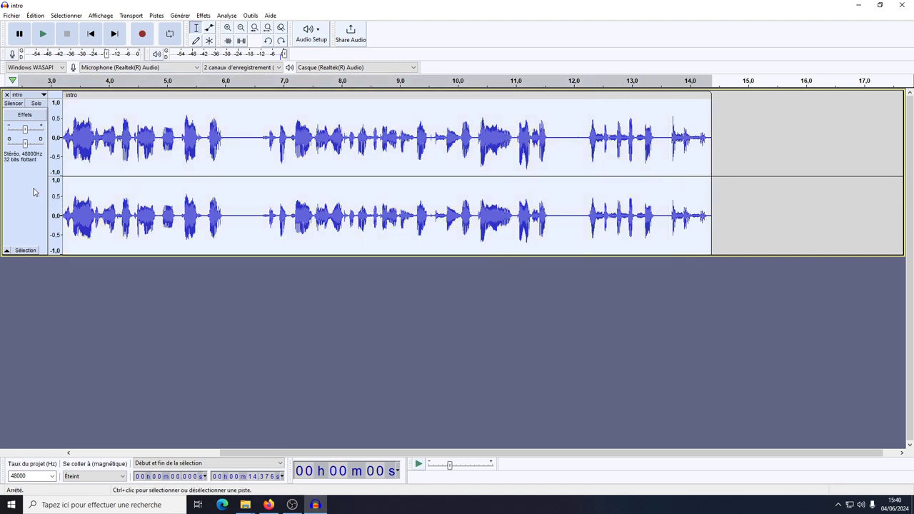
left_click(202, 16)
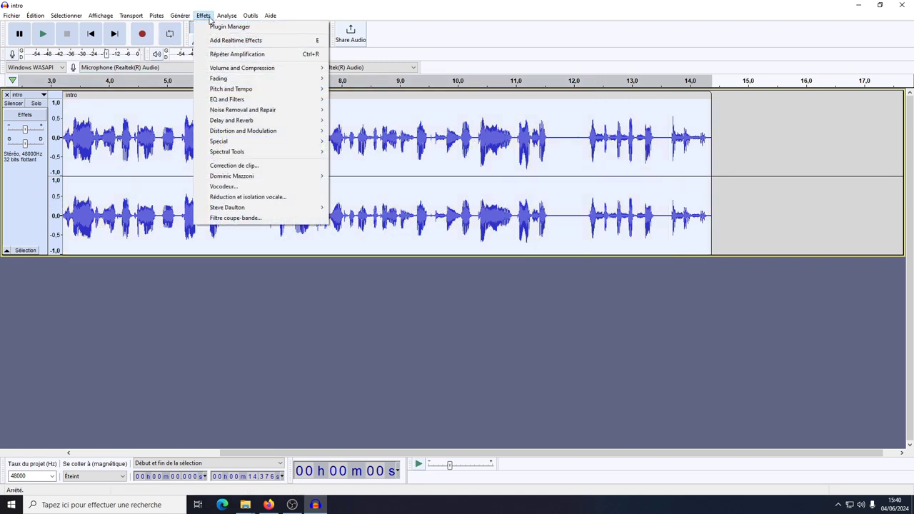
mouse_move(220, 70)
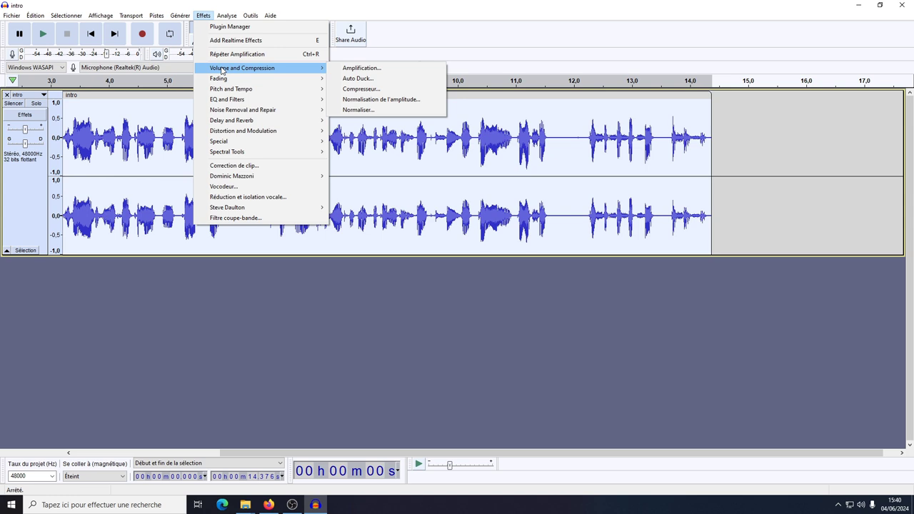
left_click(366, 110)
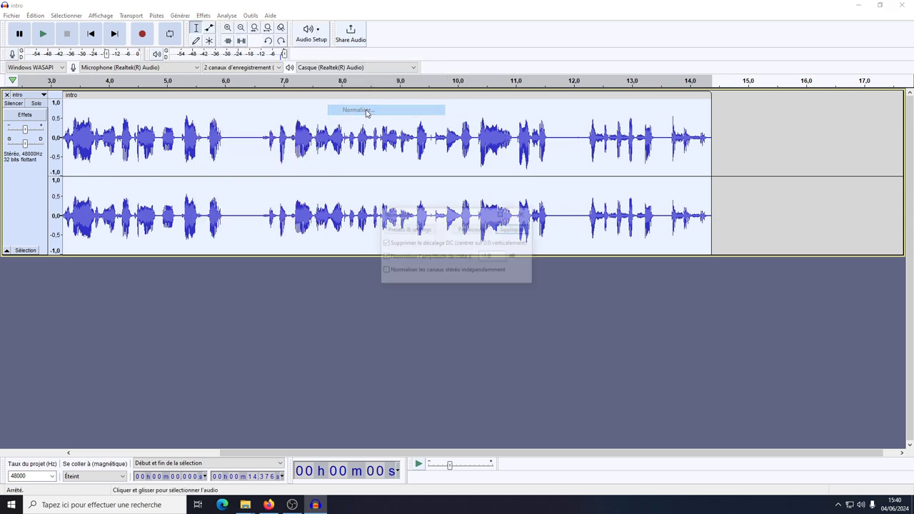
left_click(469, 230)
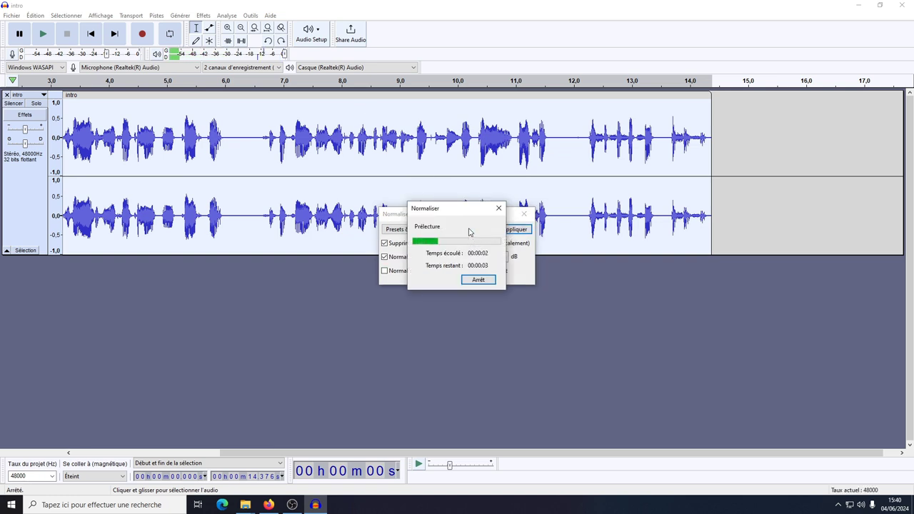
left_click(478, 280)
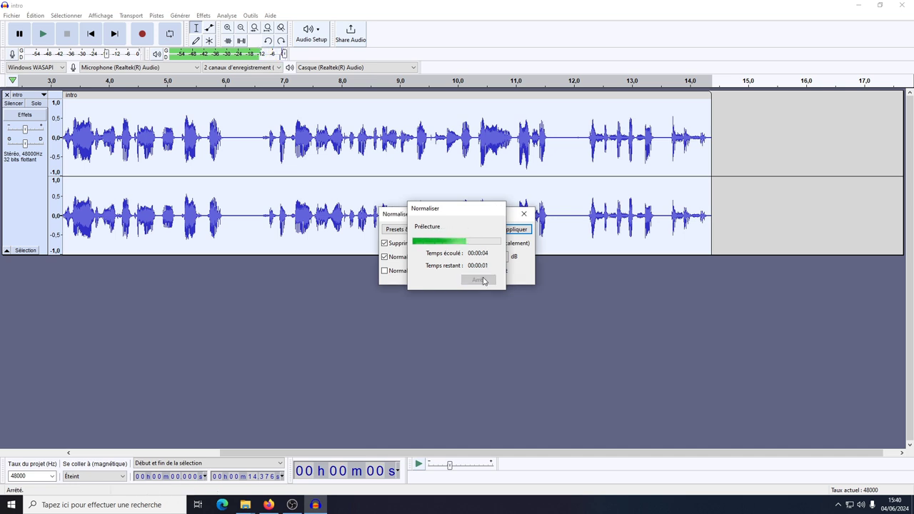
left_click(506, 231)
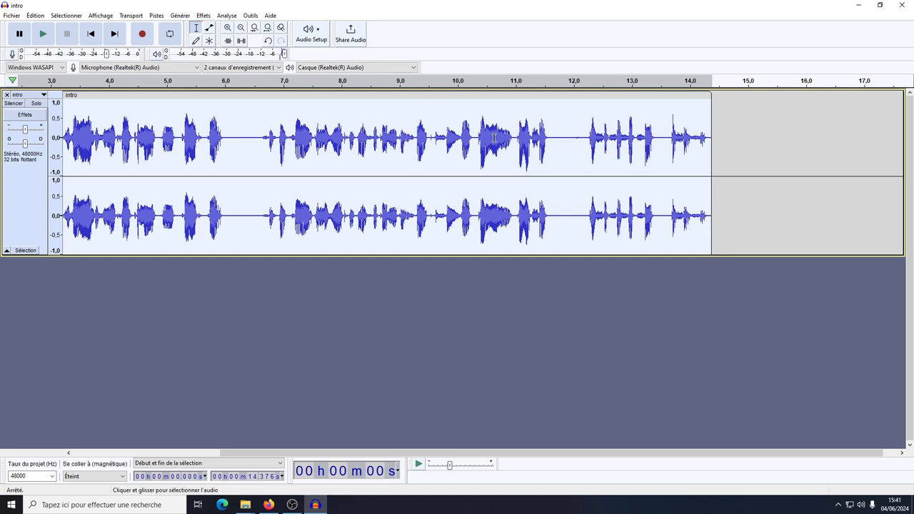
- Delete the audio from about 10.62 seconds to the end and apply a fade-out to the new ending from about 10.44 seconds
left_click_drag(493, 138, 706, 166)
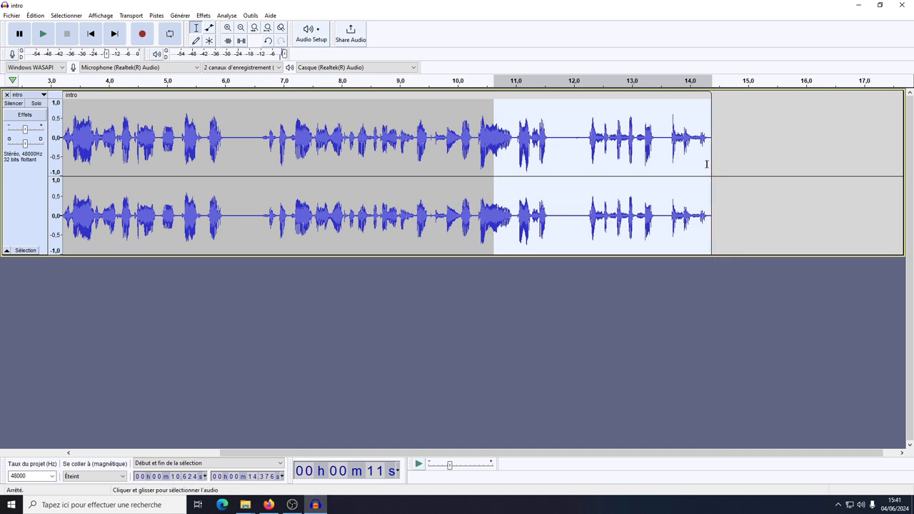
key("Delete")
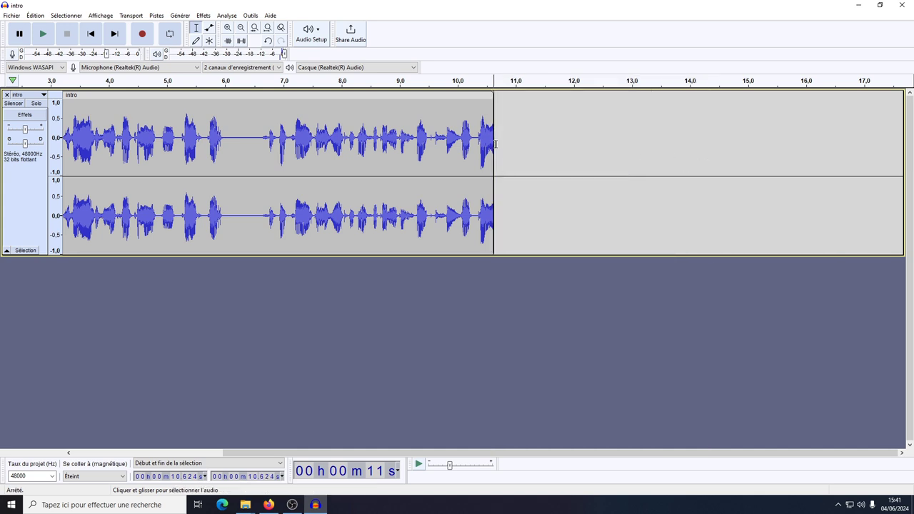
left_click_drag(495, 141, 483, 141)
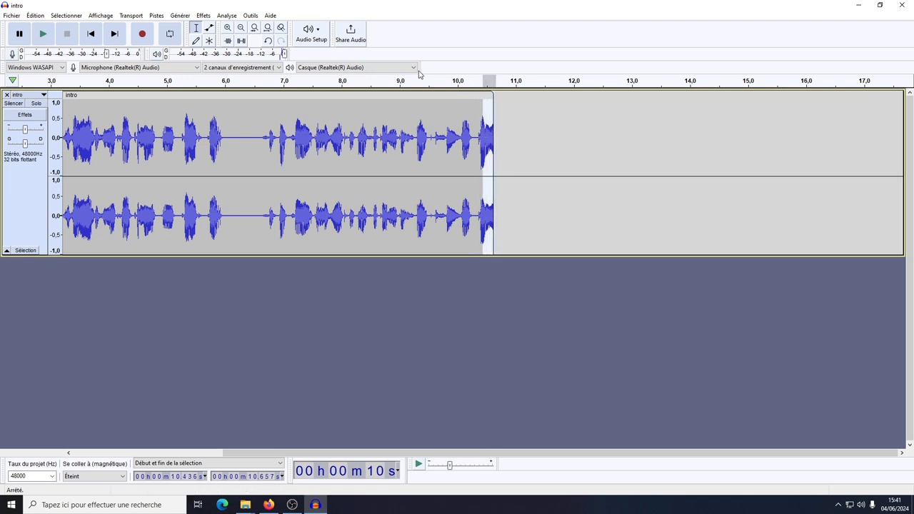
left_click(203, 16)
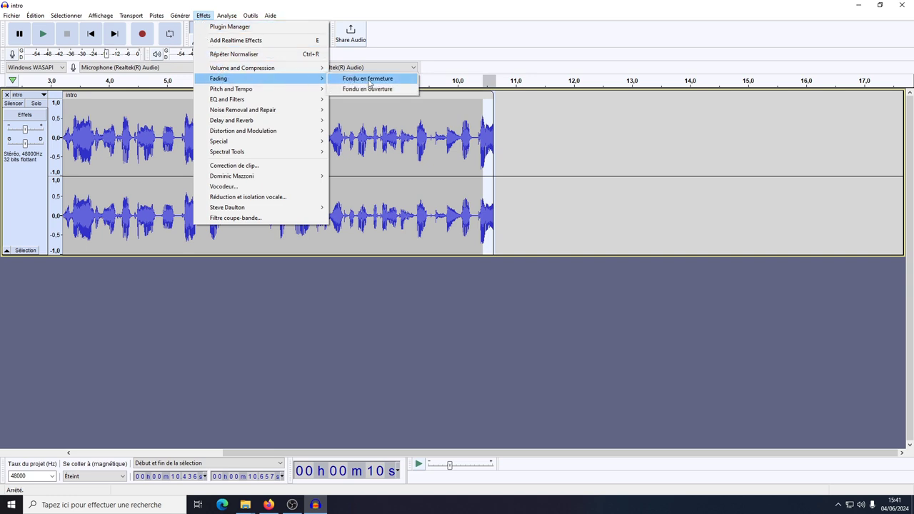
left_click(373, 79)
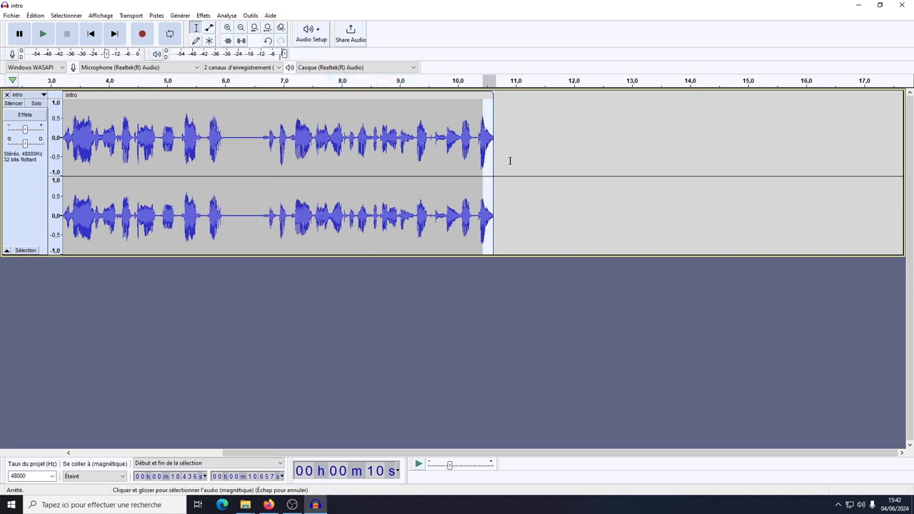